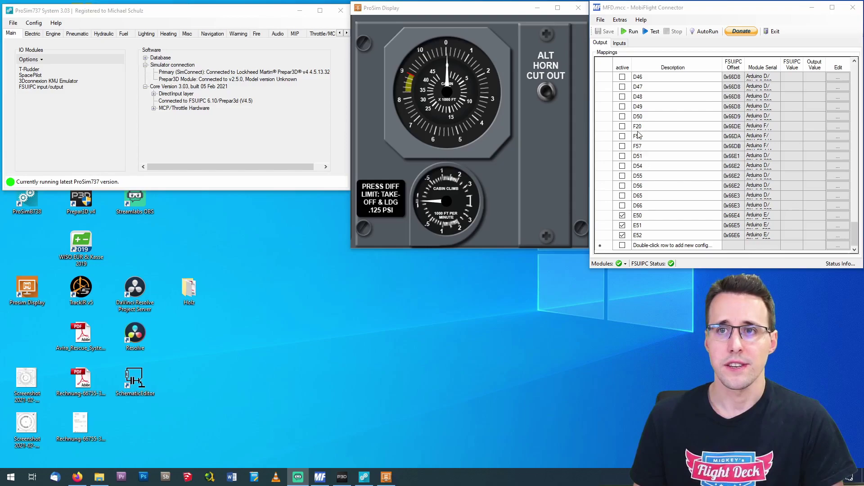
Step: Browse the Arduino E module's devices E26–E52 in MobiFlight settings, then cancel without changes
click(620, 20)
click(623, 21)
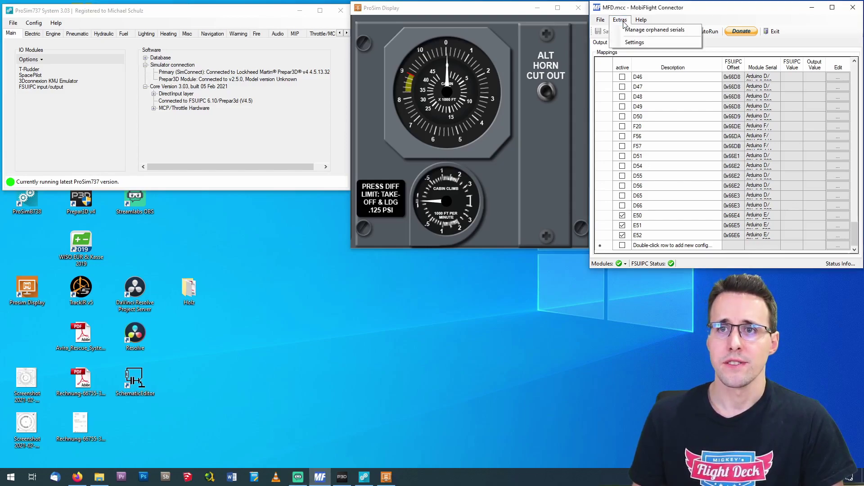
click(632, 43)
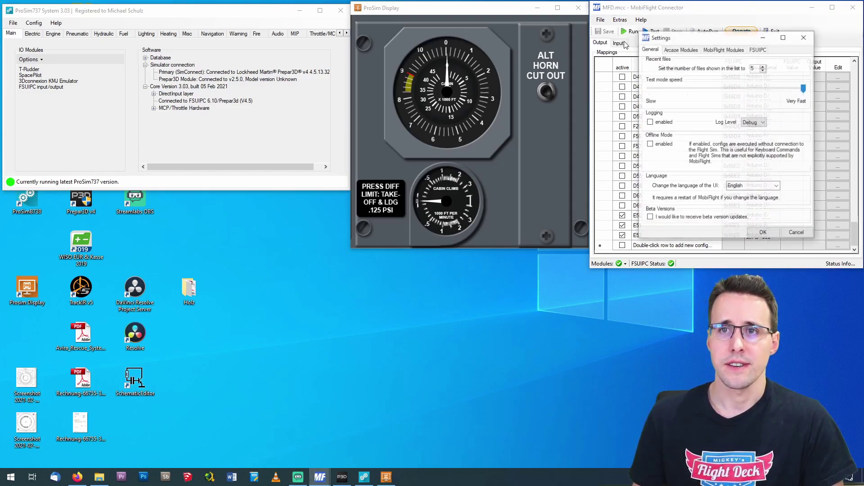
click(717, 51)
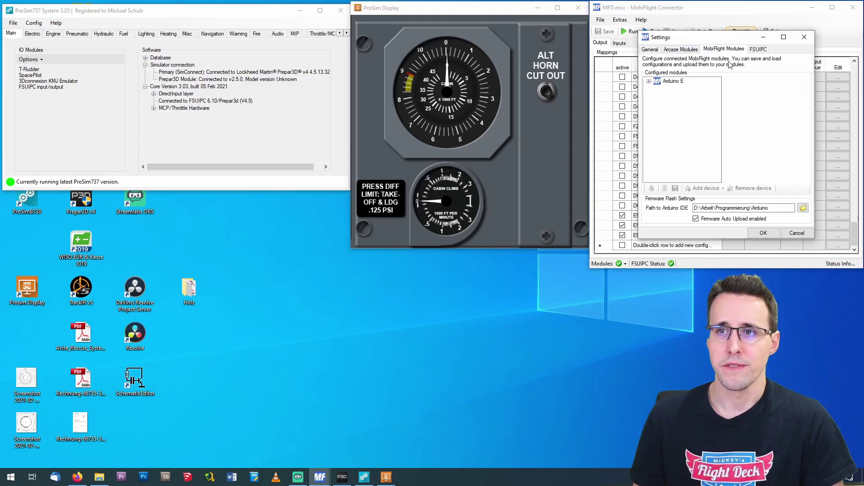
click(650, 82)
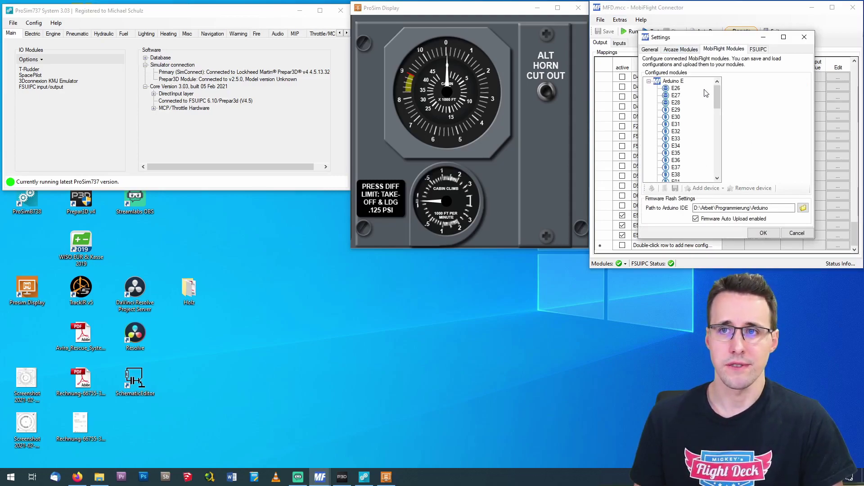
drag(717, 99, 684, 156)
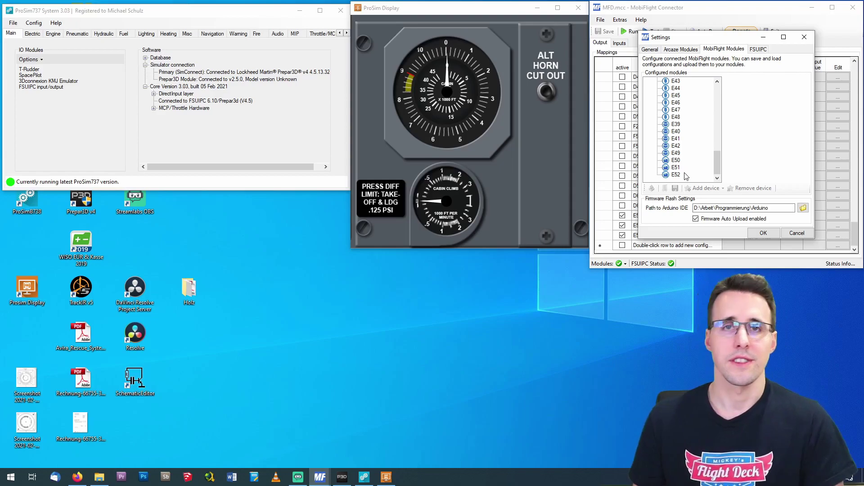
click(794, 234)
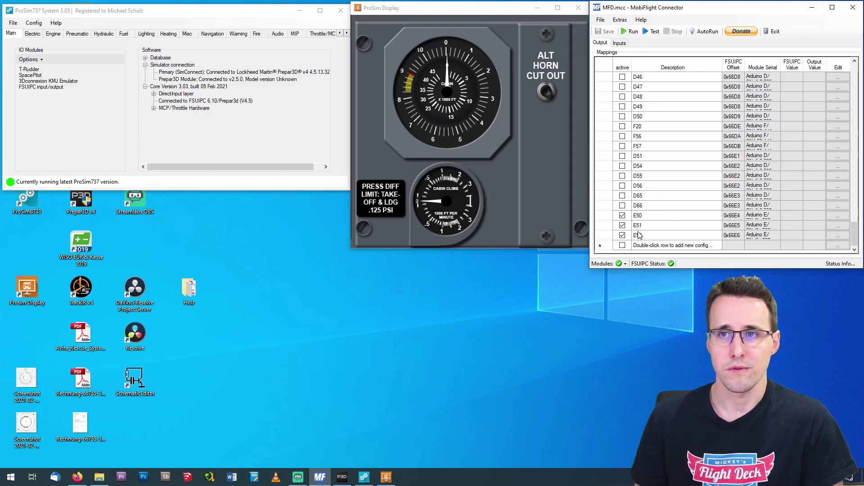
click(618, 44)
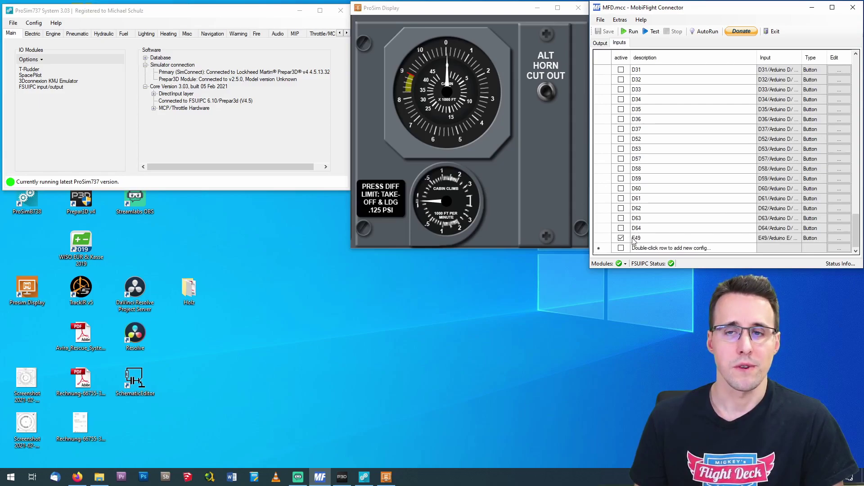
click(600, 43)
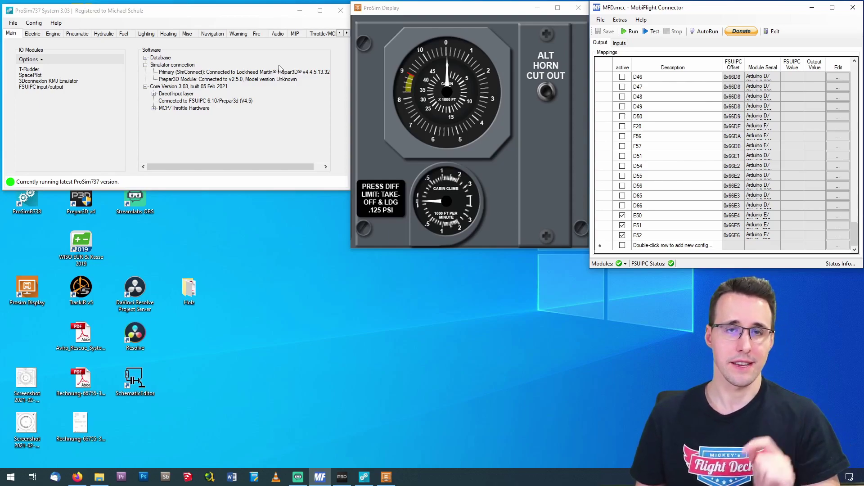
Step: Filter the combined configuration for 'hom' and expand Pneumatic to find Alt horn cutout at 0x66E3:6
click(35, 23)
click(48, 32)
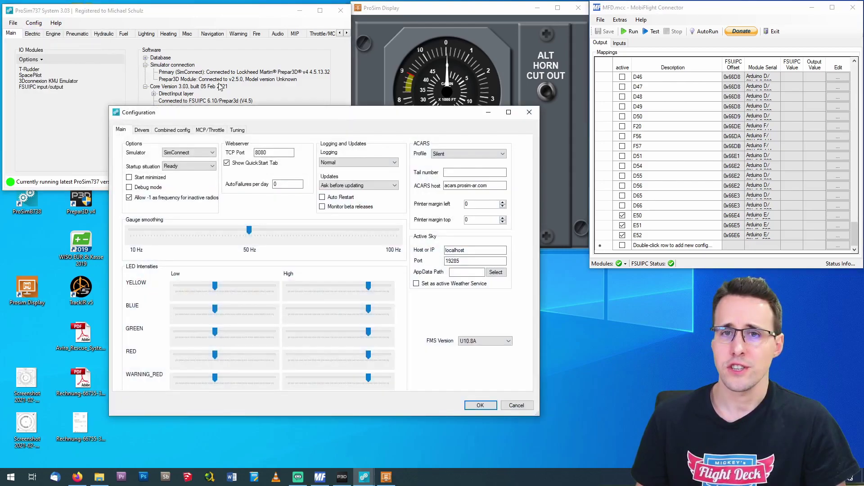
click(173, 130)
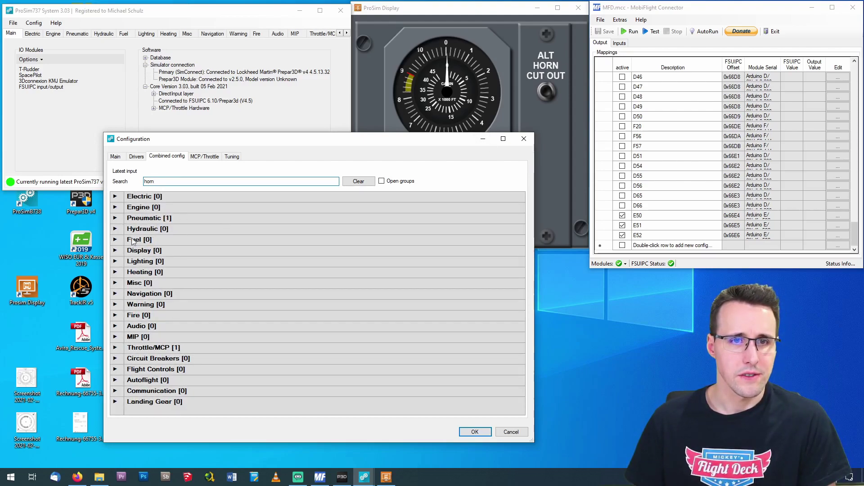
click(115, 218)
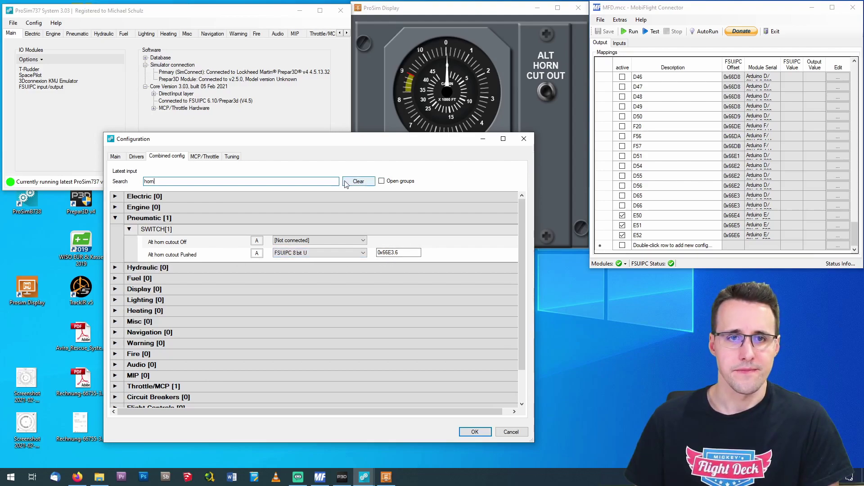
Step: Clear the filter, expand Pneumatic and GAUGE[8], and scroll to the Cabin VSI sliders at 0x66E4
click(358, 181)
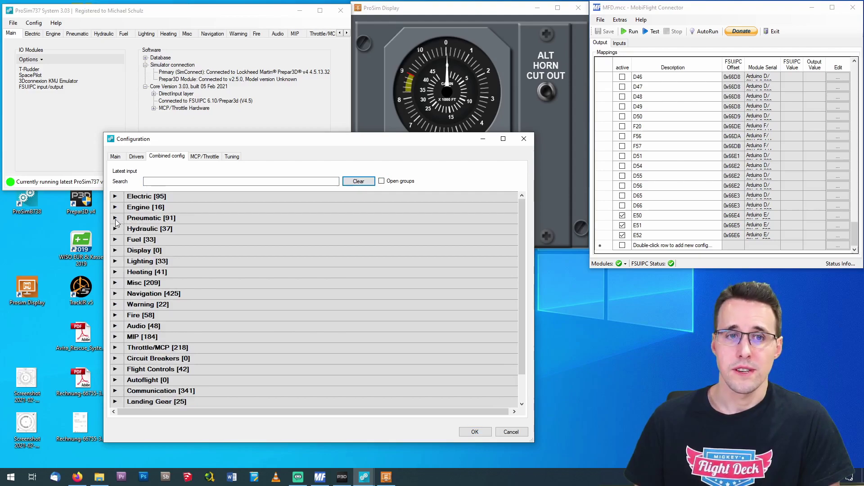
click(115, 219)
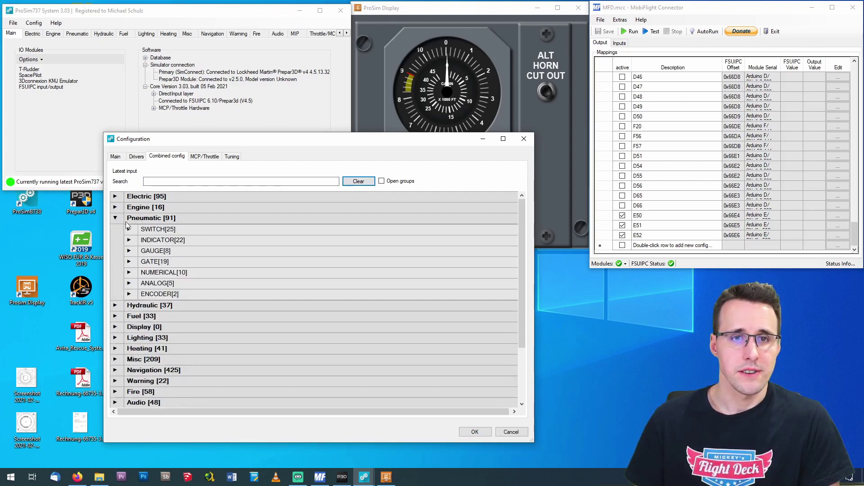
click(129, 252)
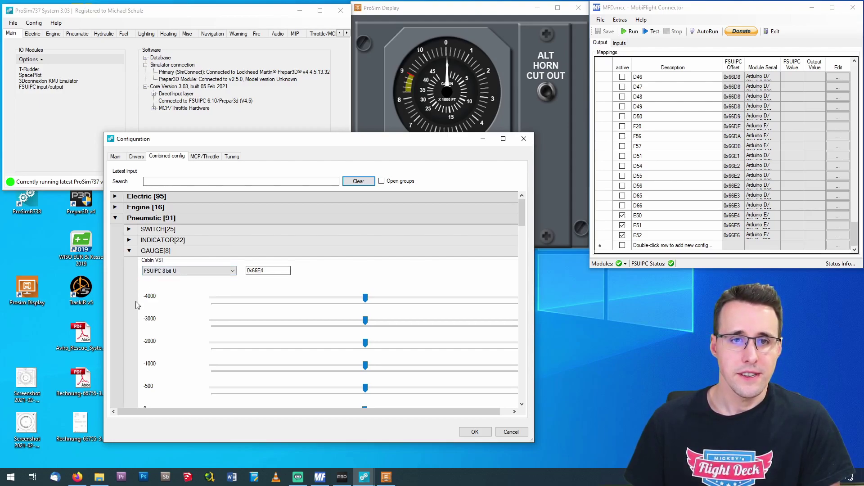
scroll(135, 304, down, 1)
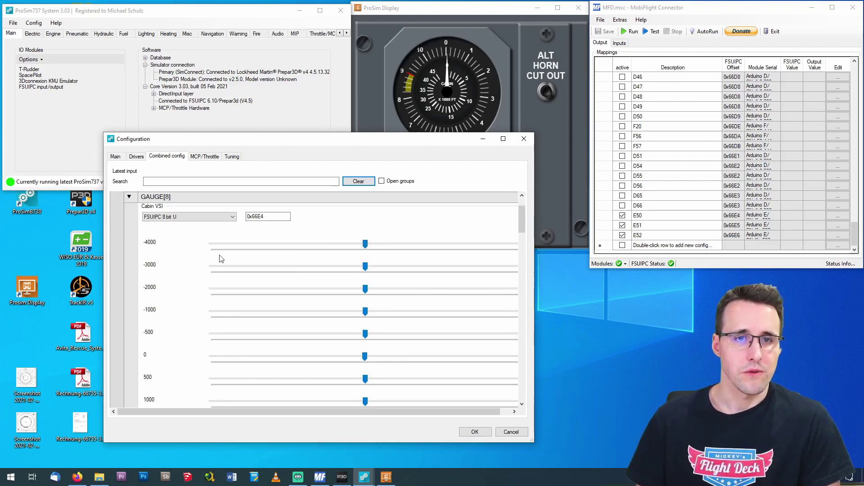
scroll(220, 258, down, 5)
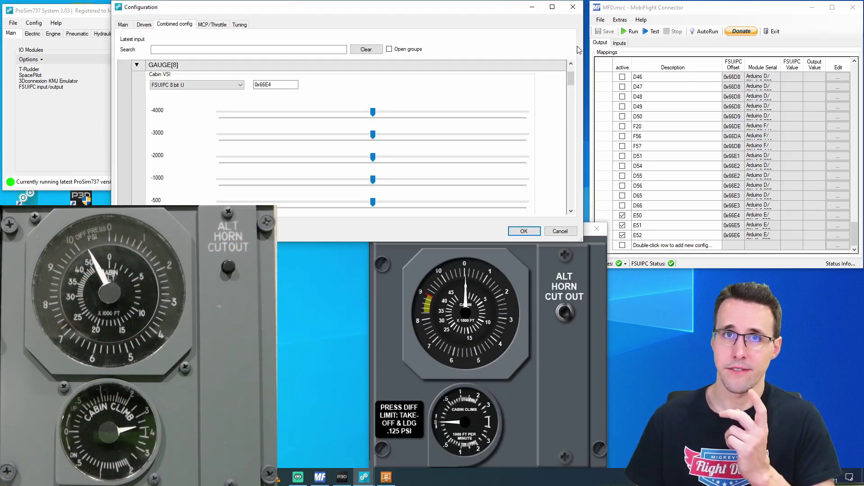
Step: Start MobiFlight Connector sending output values to the physical gauges
click(629, 36)
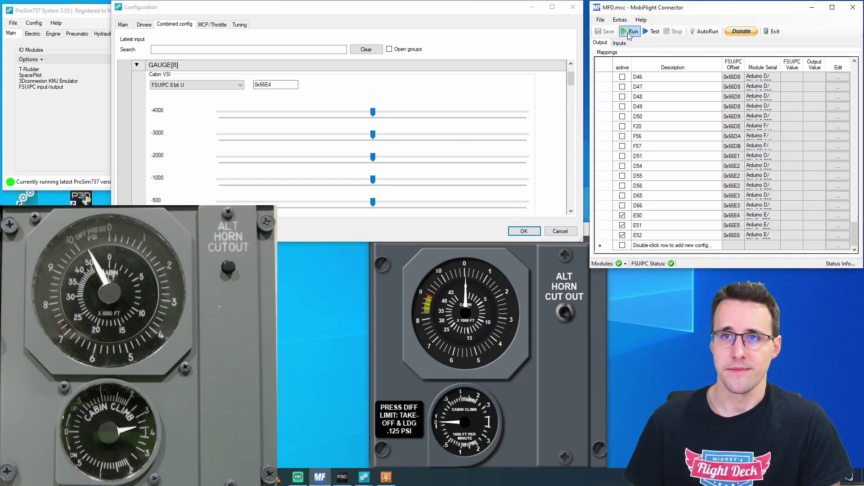
click(629, 36)
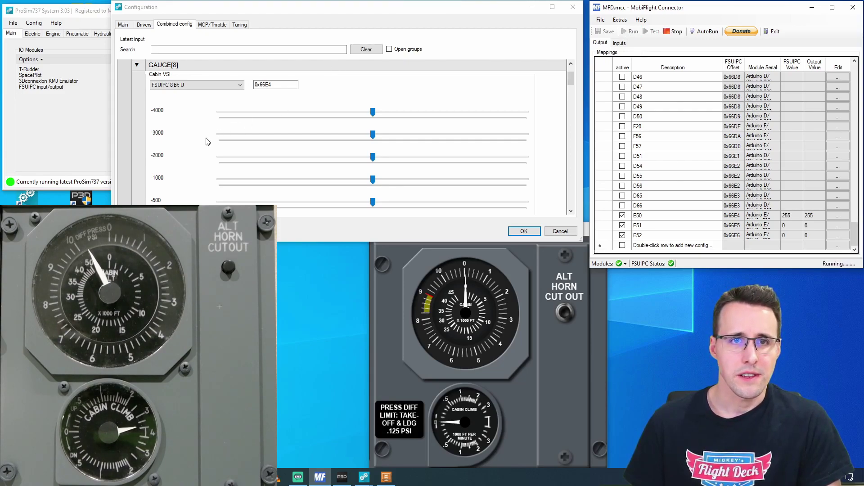
scroll(207, 141, down, 2)
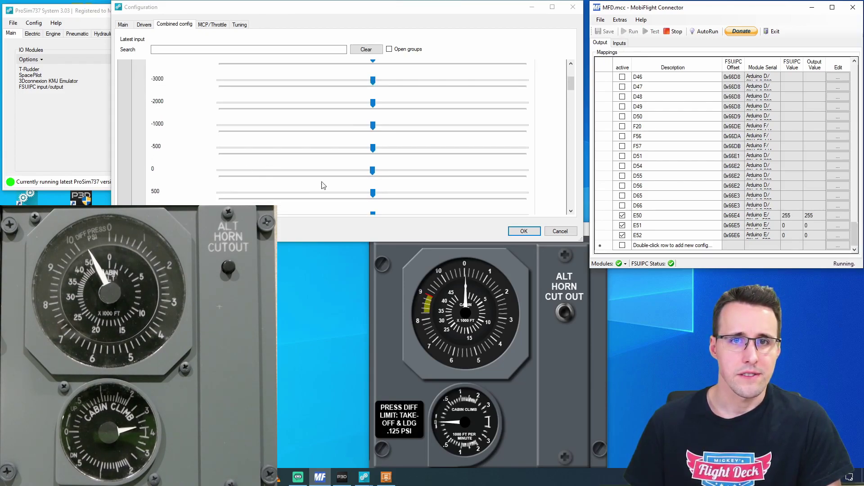
Step: Tune the Cabin VSI 0, -500 and -1000 sliders until the climb needle aligns, reaching 4000 ft/min
mouse_move(372, 169)
mouse_down()
mouse_move(379, 176)
mouse_move(370, 176)
mouse_up()
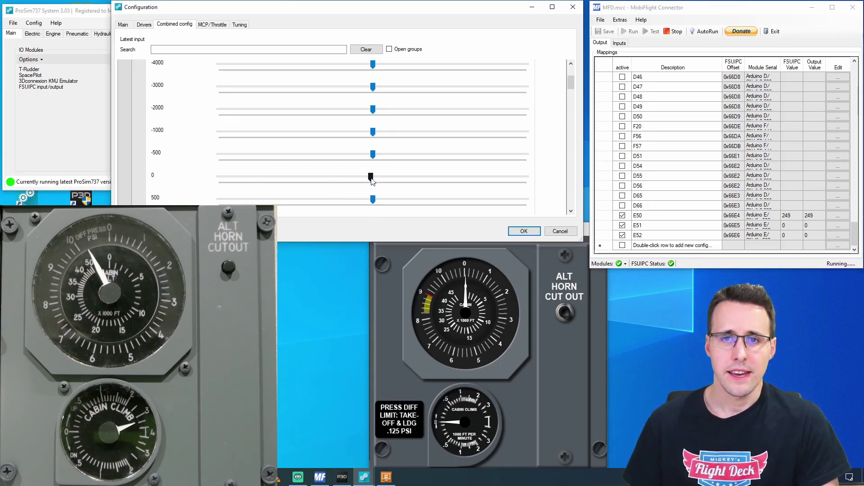
drag(370, 177, 370, 177)
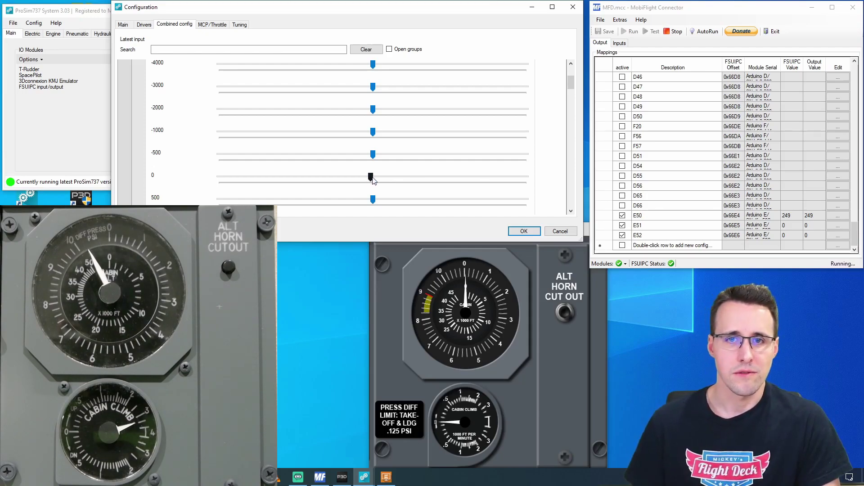
key(Right)
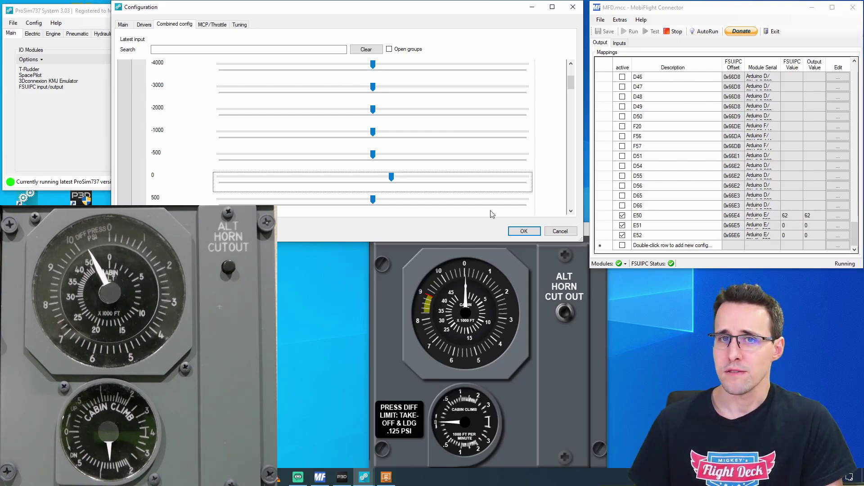
click(393, 180)
drag(393, 180, 393, 178)
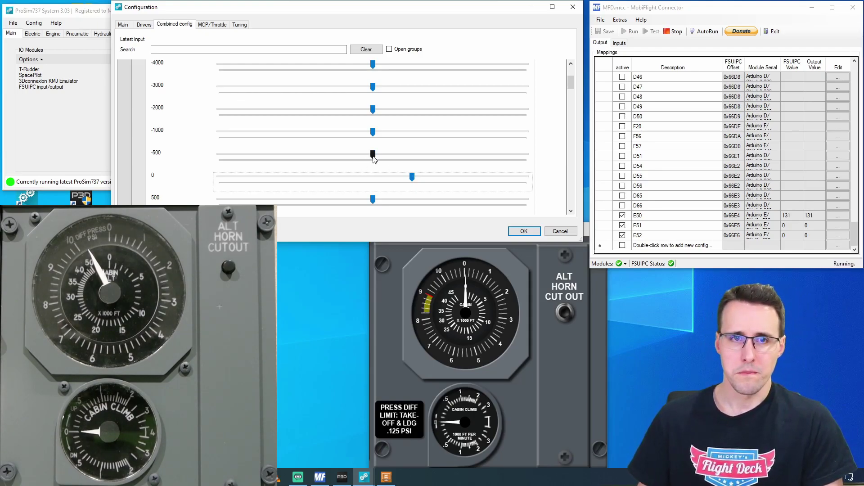
drag(373, 154, 411, 161)
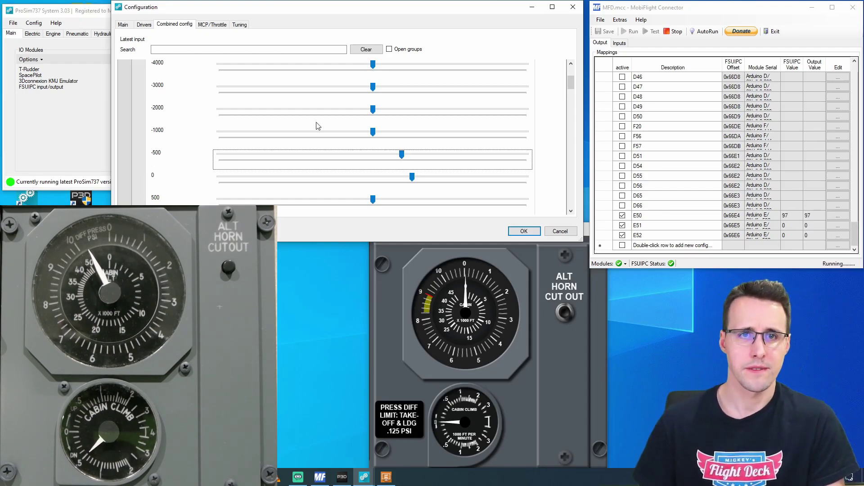
drag(374, 137, 389, 113)
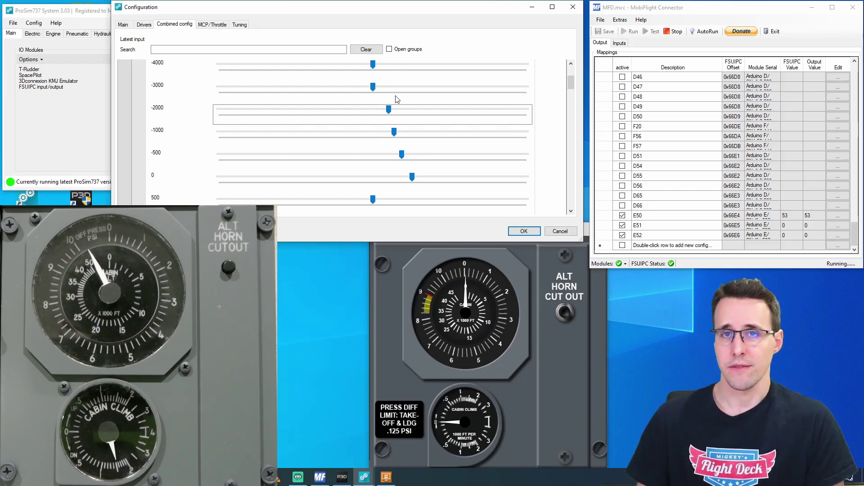
mouse_move(571, 86)
mouse_down()
mouse_move(576, 80)
mouse_move(576, 98)
mouse_up()
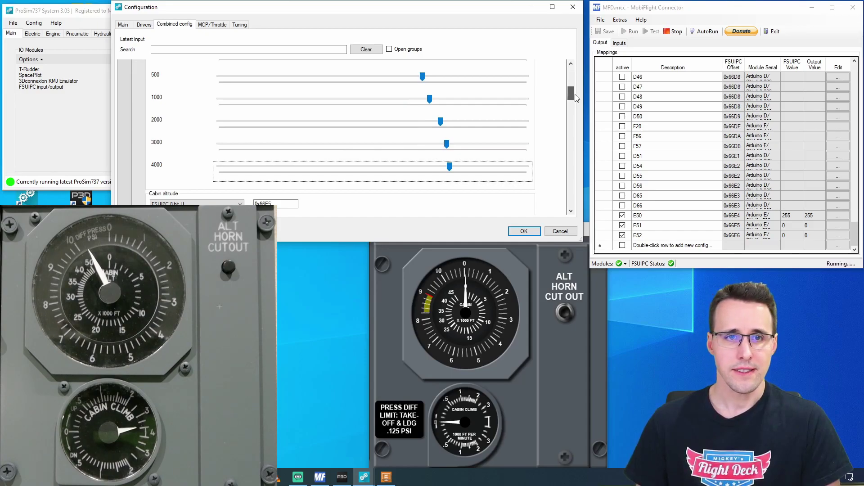
Step: Adjust the Cabin altitude (0x66E5) 0 and 10 calibration sliders to match the needle
drag(576, 95, 575, 102)
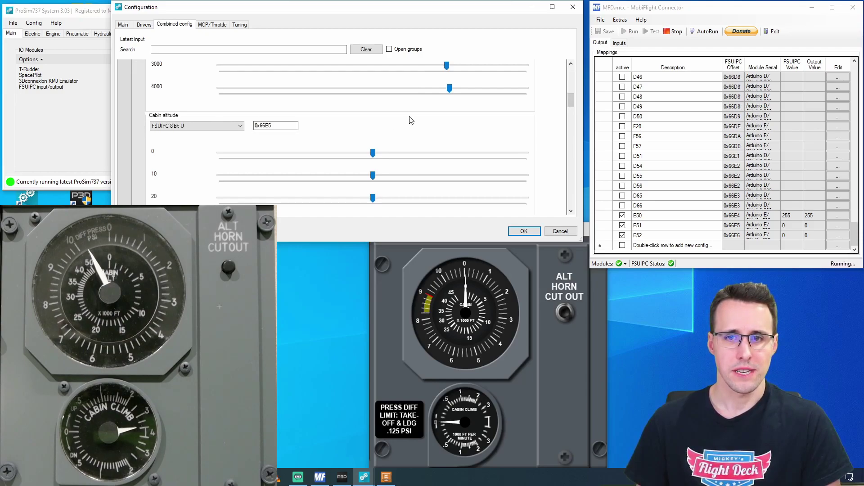
scroll(411, 120, down, 5)
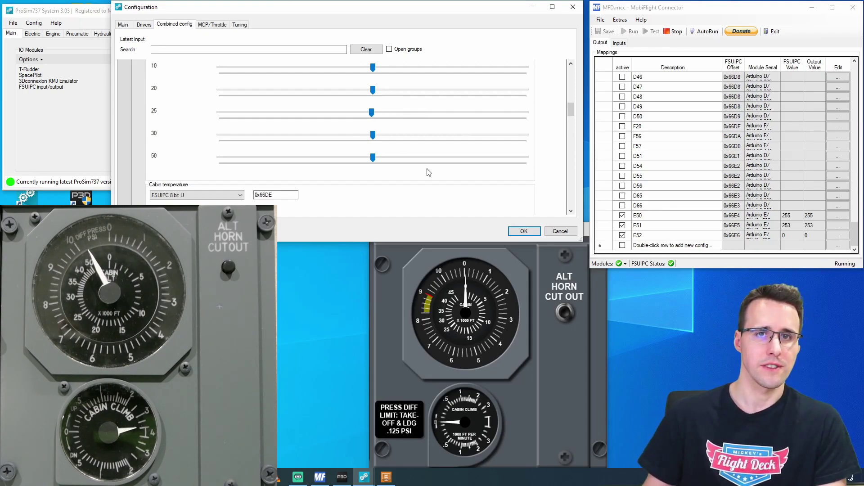
scroll(489, 185, up, 2)
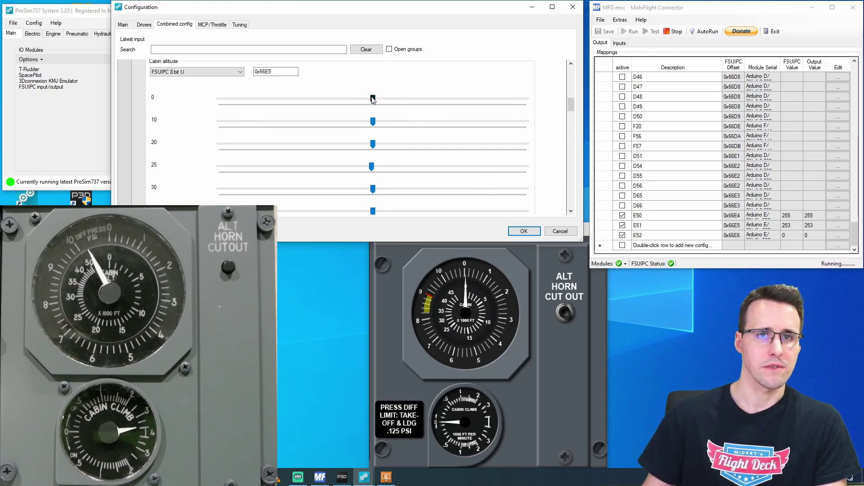
drag(372, 99, 376, 100)
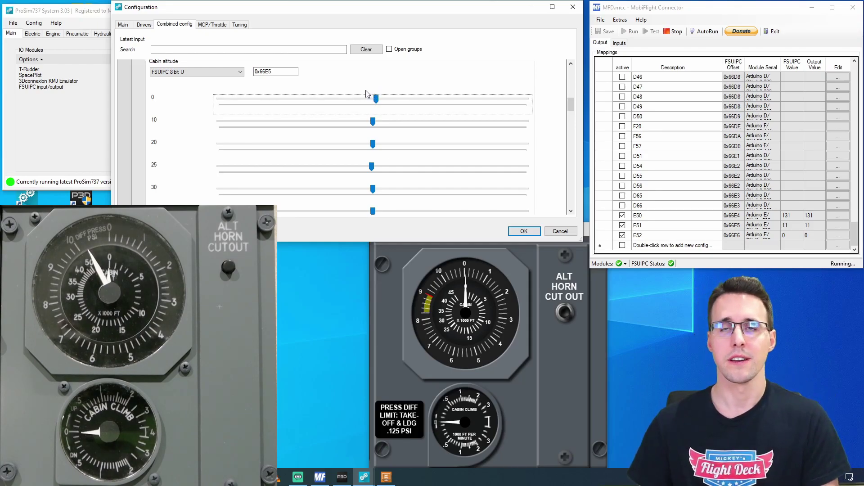
click(372, 122)
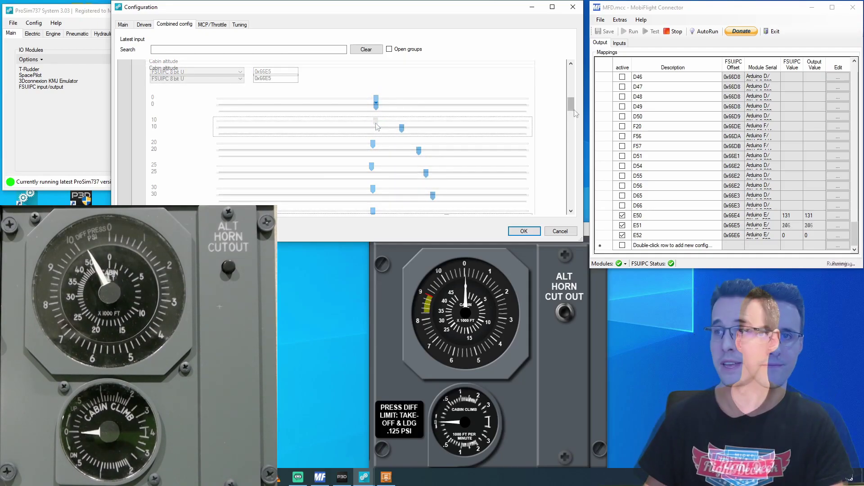
Step: Adjust the Pressure differential sliders (0x66E6) until the differential pressure needle reads correctly
scroll(571, 108, down, 3)
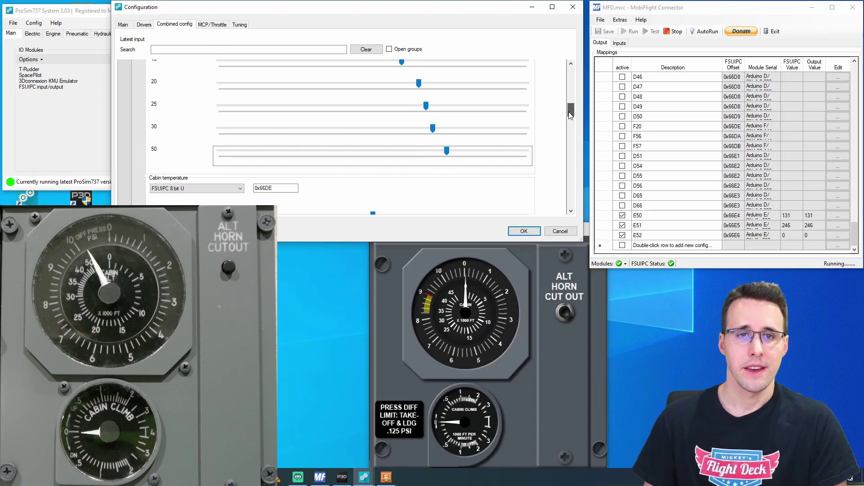
drag(568, 112, 568, 183)
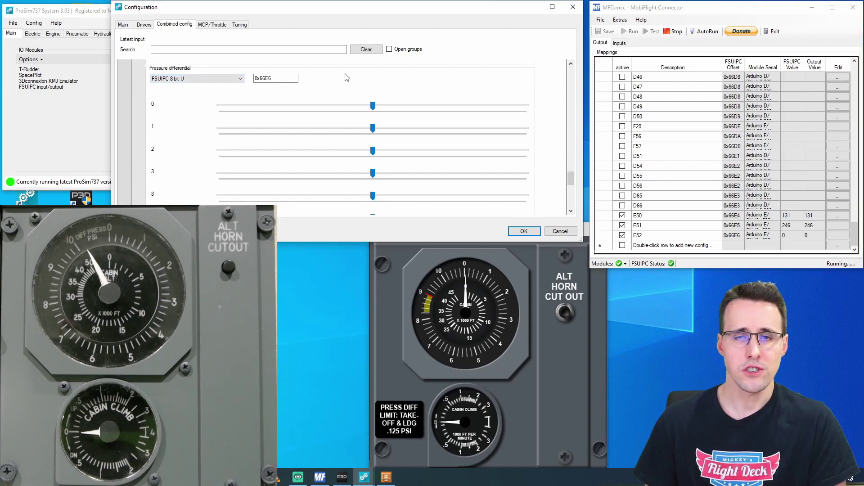
scroll(210, 151, down, 1)
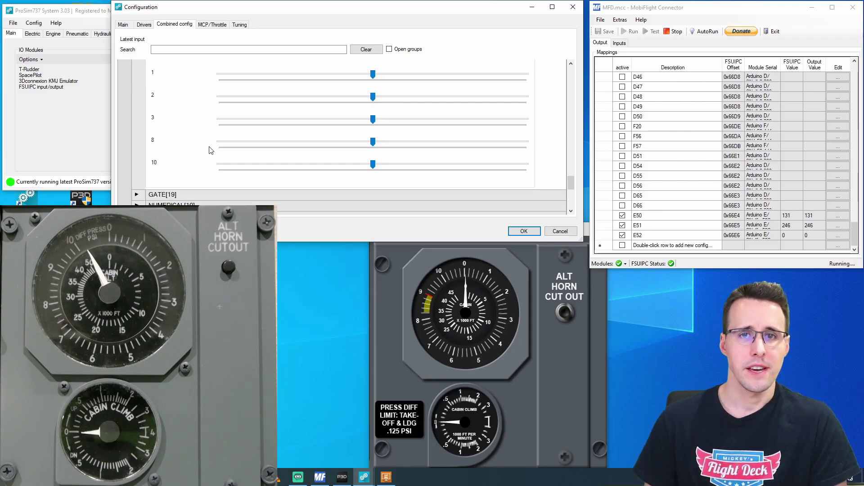
scroll(209, 150, up, 1)
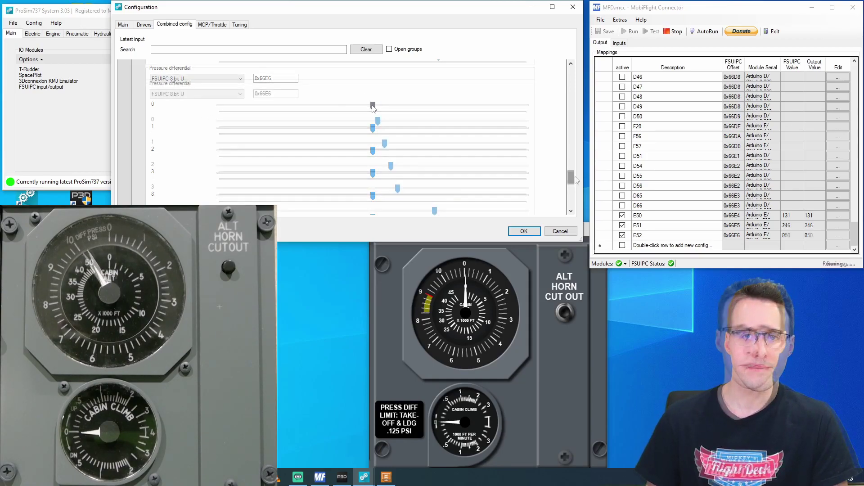
scroll(574, 178, up, 1)
scroll(575, 182, down, 1)
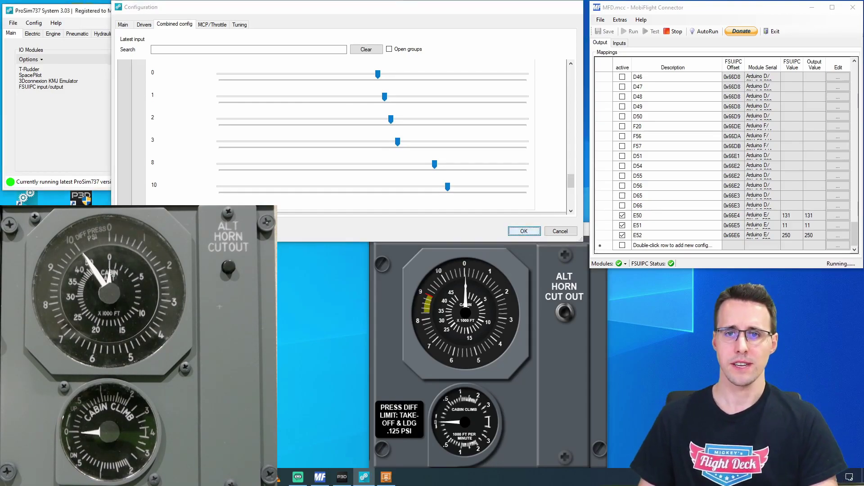
Step: Accept the calibration and close Configuration, then show the Pneumatic system settings
click(524, 231)
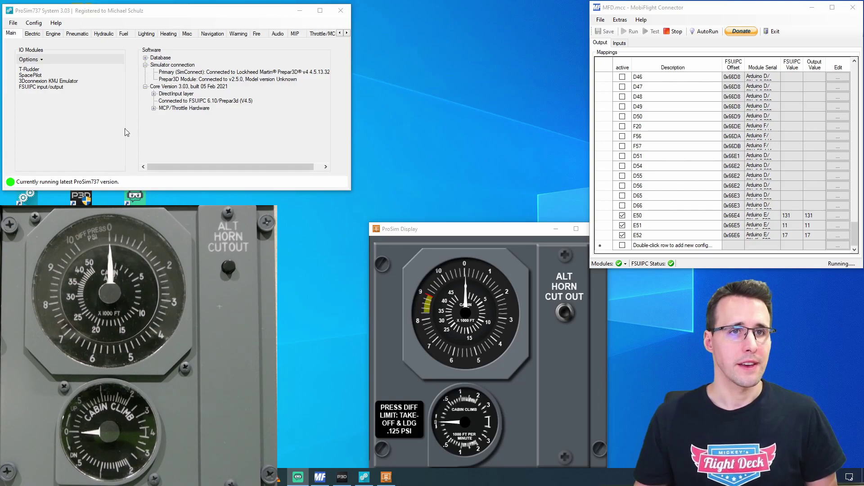
click(79, 34)
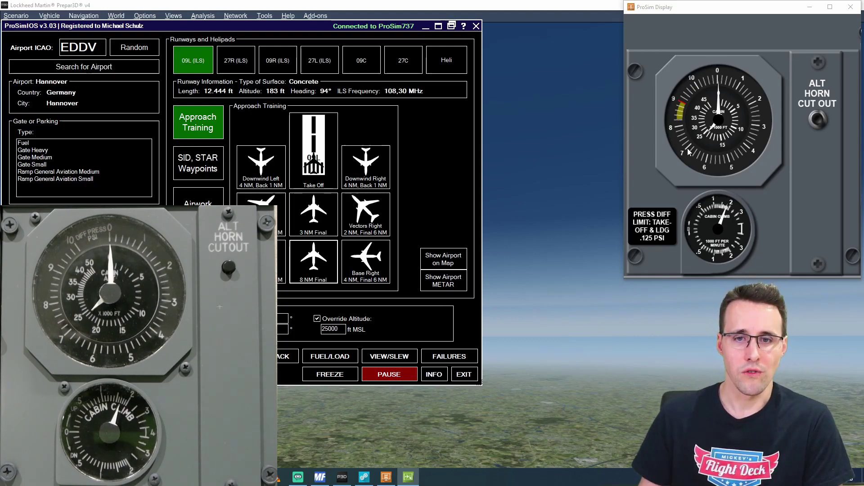
Step: Unpause the simulation to watch the cabin pressurization gauges move, then pause it again
click(398, 377)
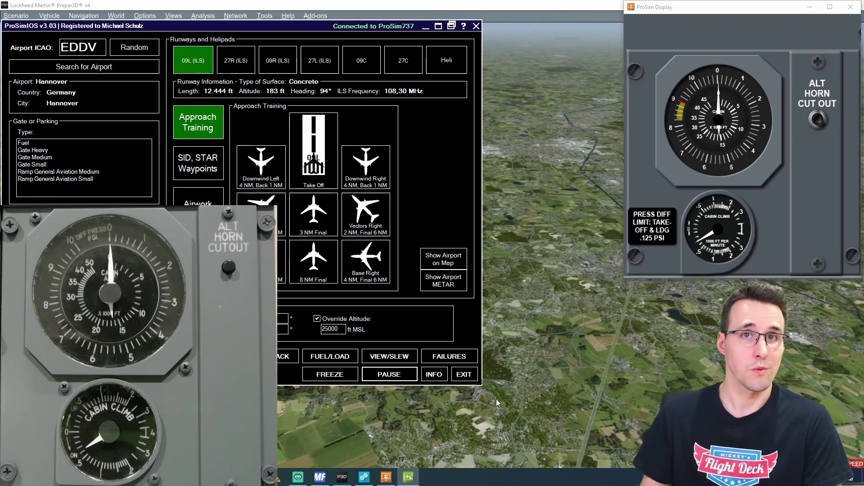
click(398, 377)
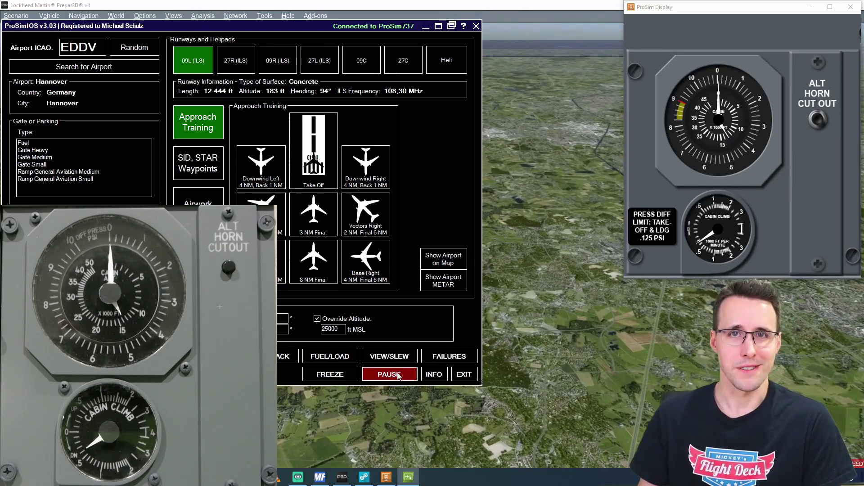